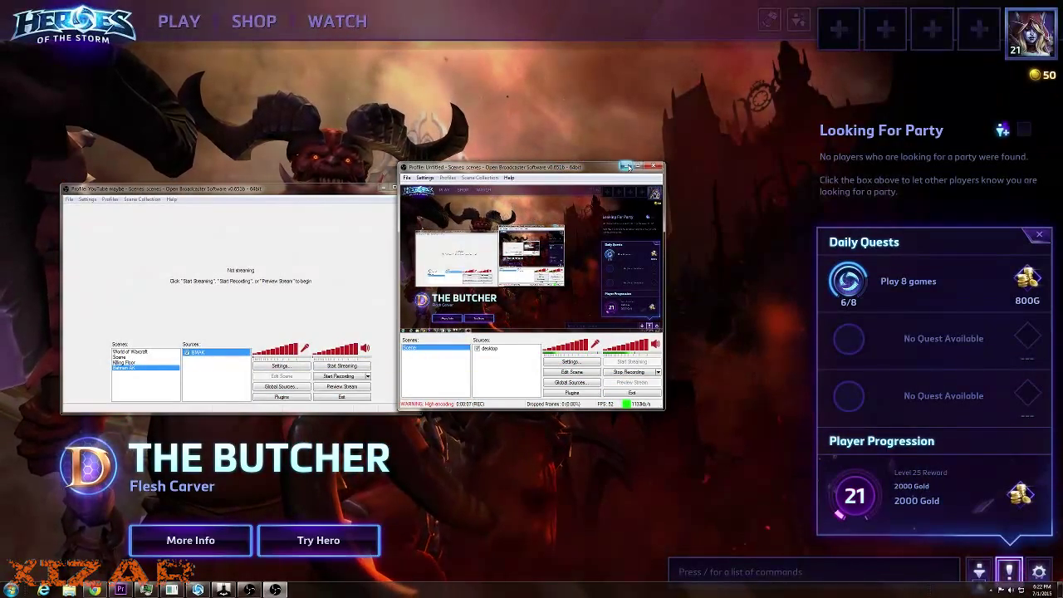
Minimize the second OBS window, browse the Audio and Broadcast settings, cancel, then minimize again.
left_click(627, 167)
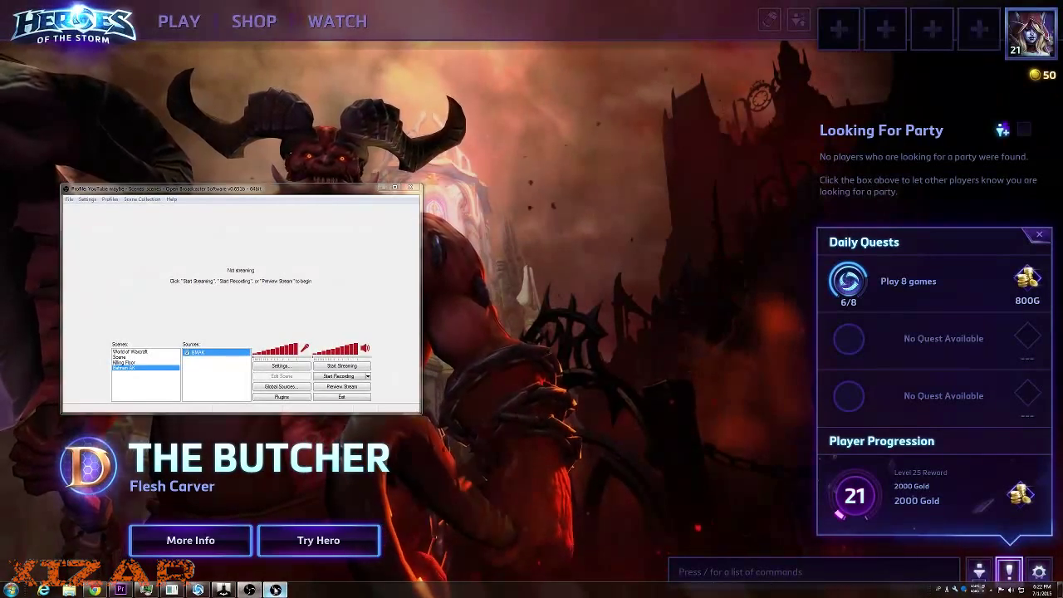
key("alt+Tab")
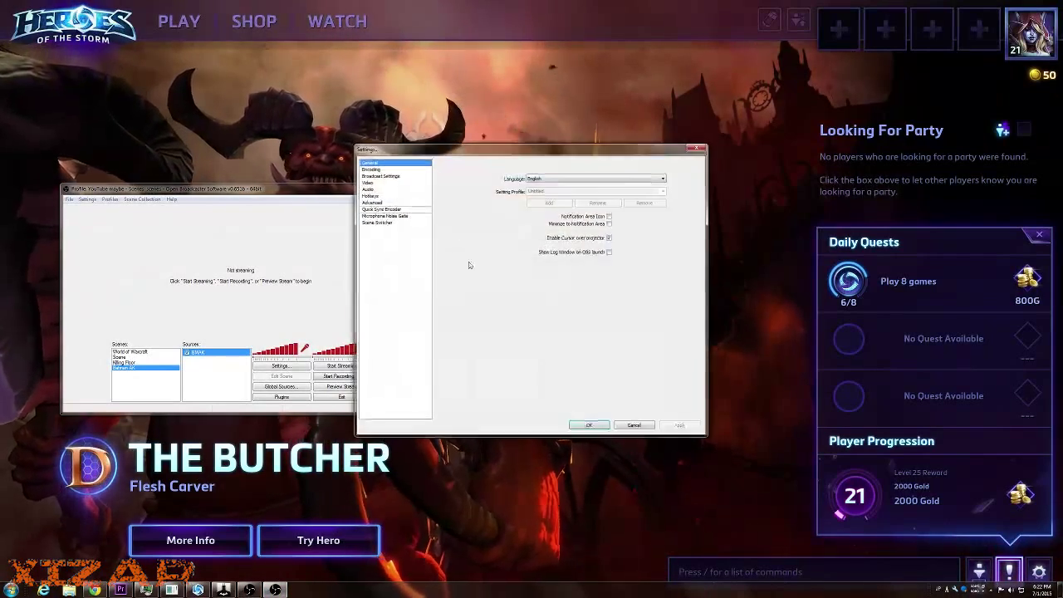
left_click(370, 183)
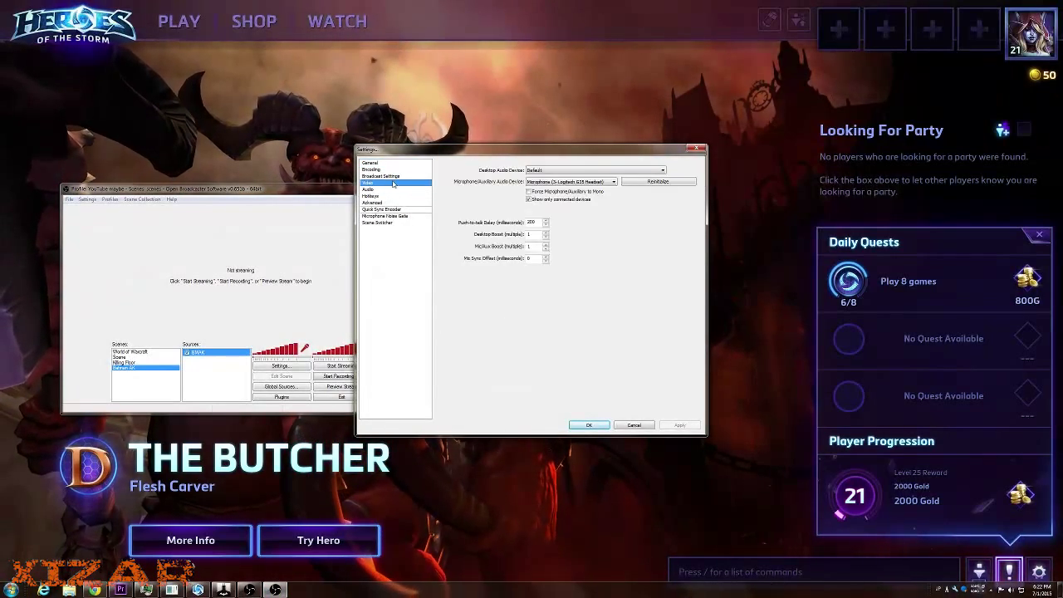
left_click(390, 177)
left_click(635, 426)
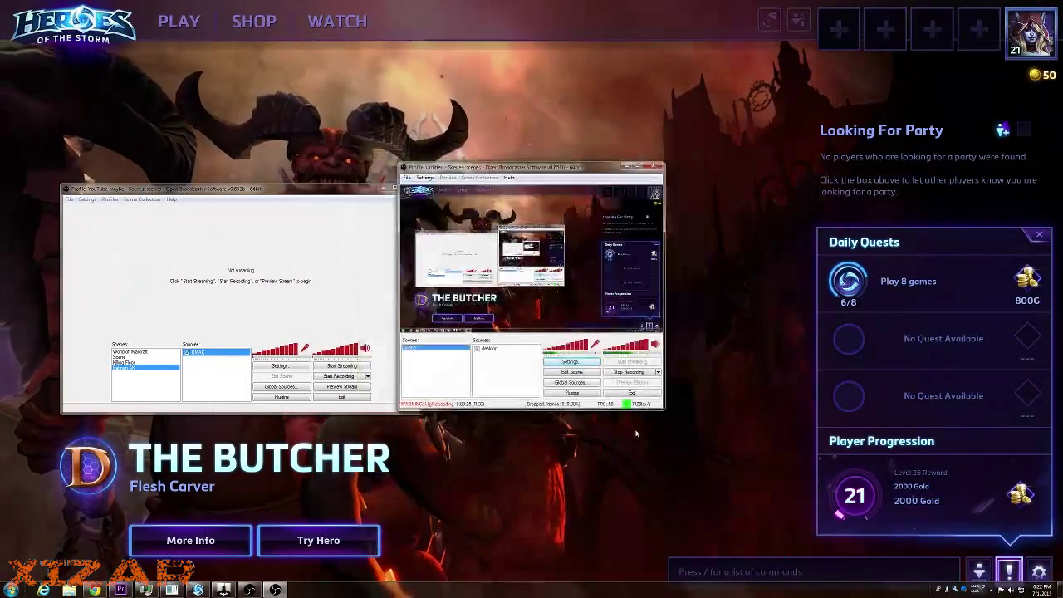
left_click(625, 167)
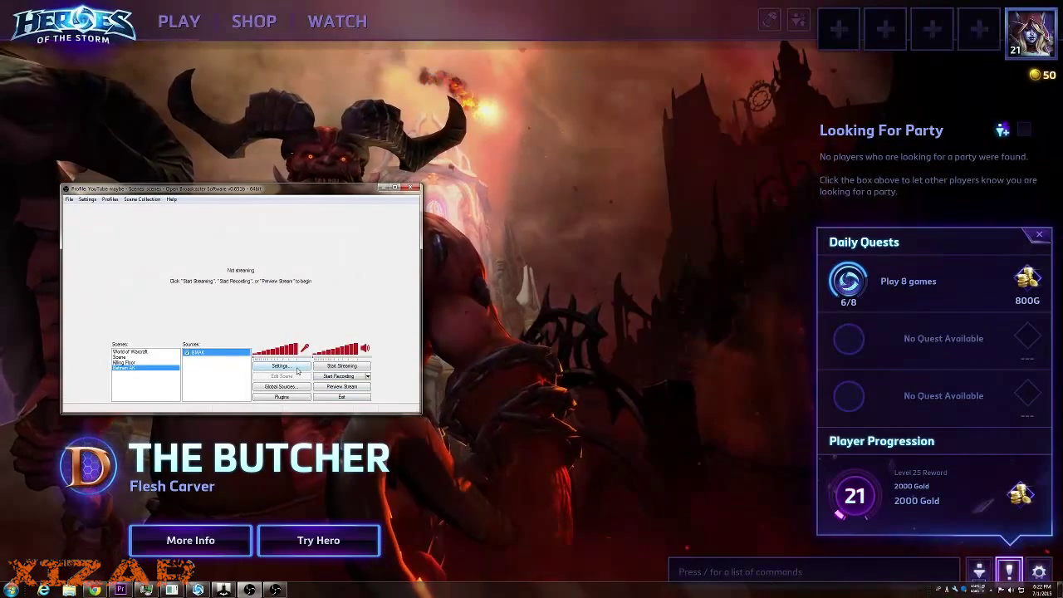
Review the Broadcast and Video settings pages, ending on the YouTube Live Stream setup.
left_click(280, 366)
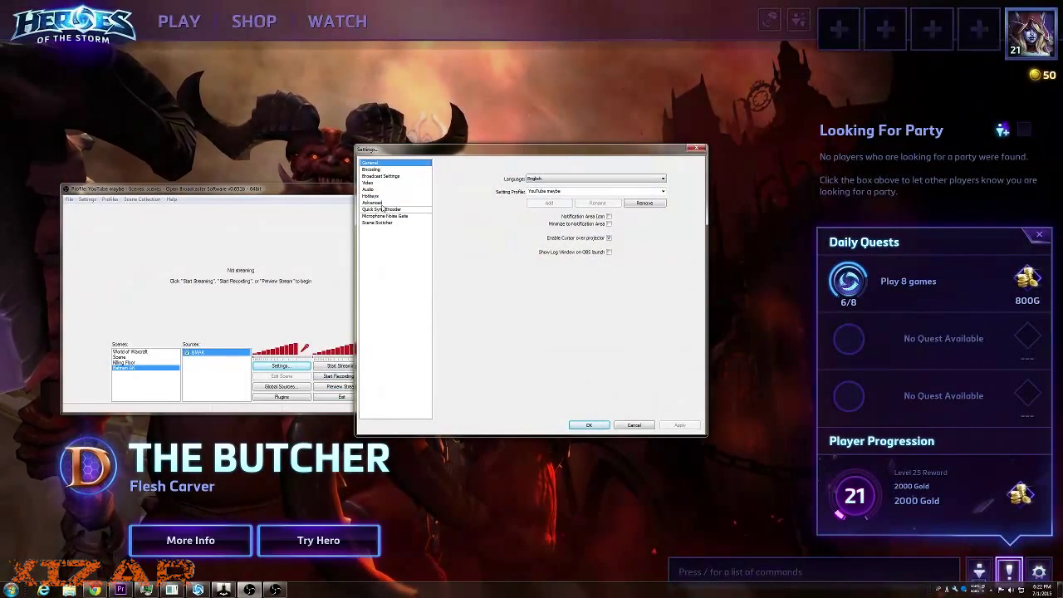
left_click(381, 176)
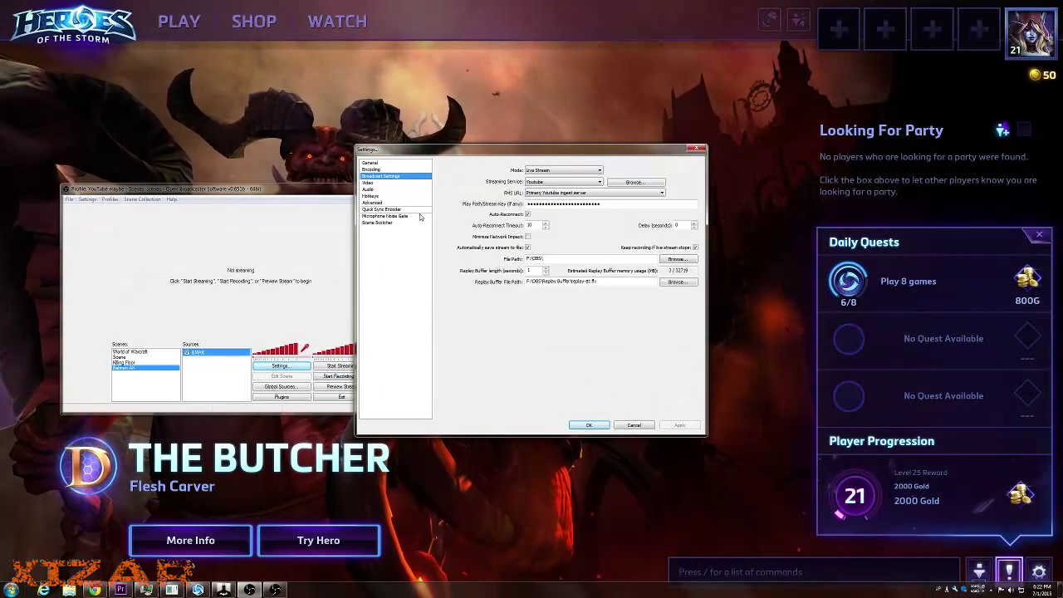
left_click(370, 183)
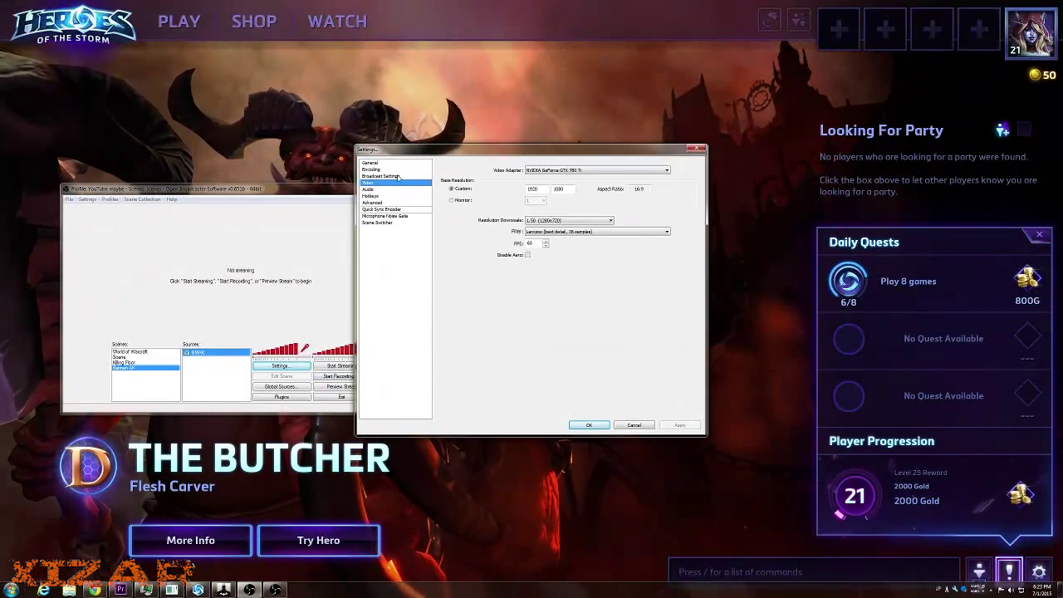
left_click(382, 176)
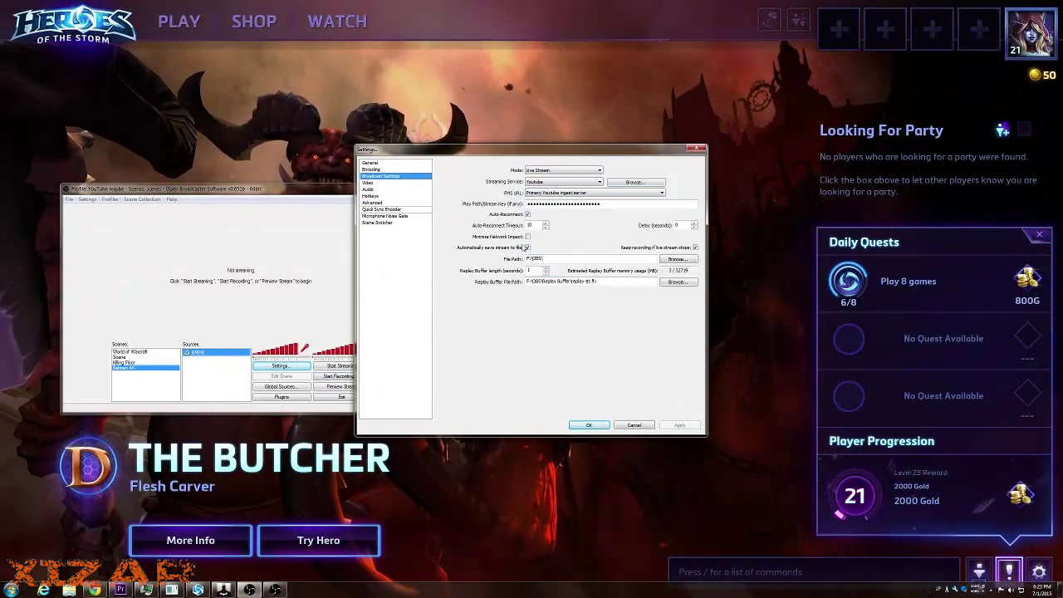
Check the 1920×1080 resolution downscale and NVENC CBR encoding, then close Settings with OK.
left_click(368, 183)
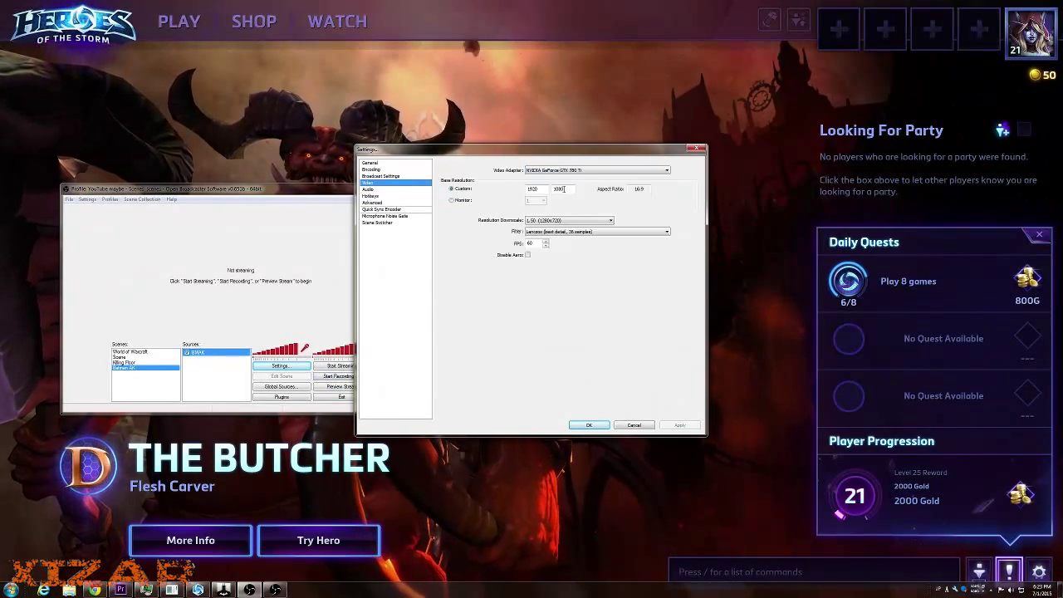
left_click(575, 221)
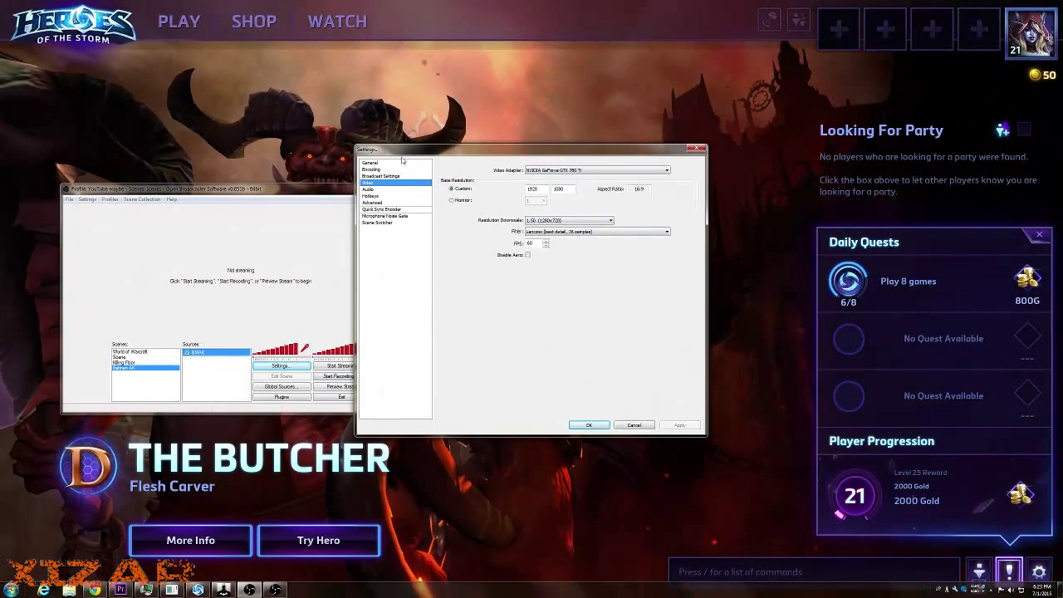
left_click(397, 170)
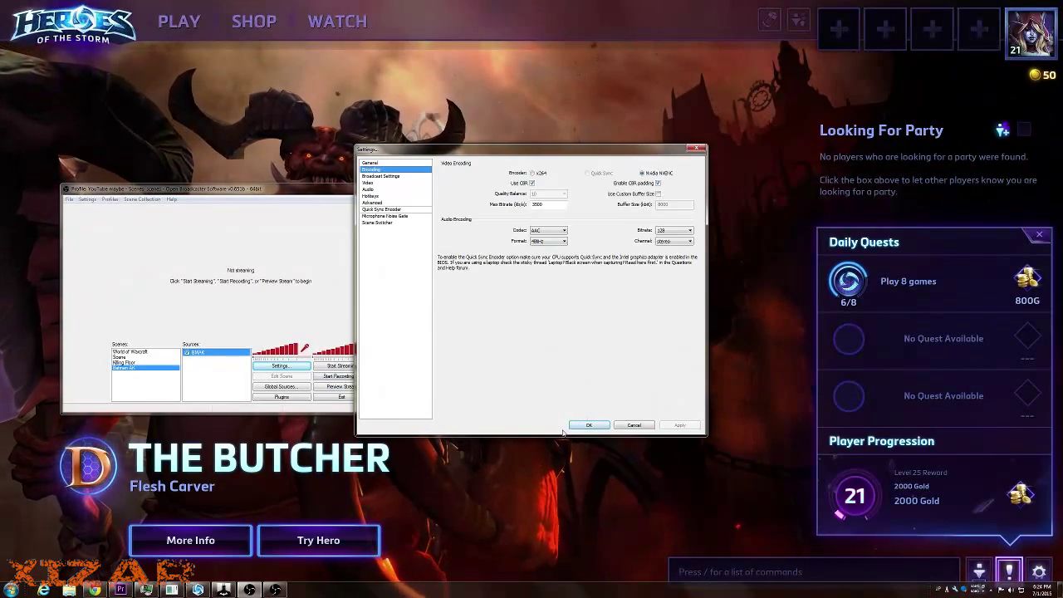
left_click(633, 426)
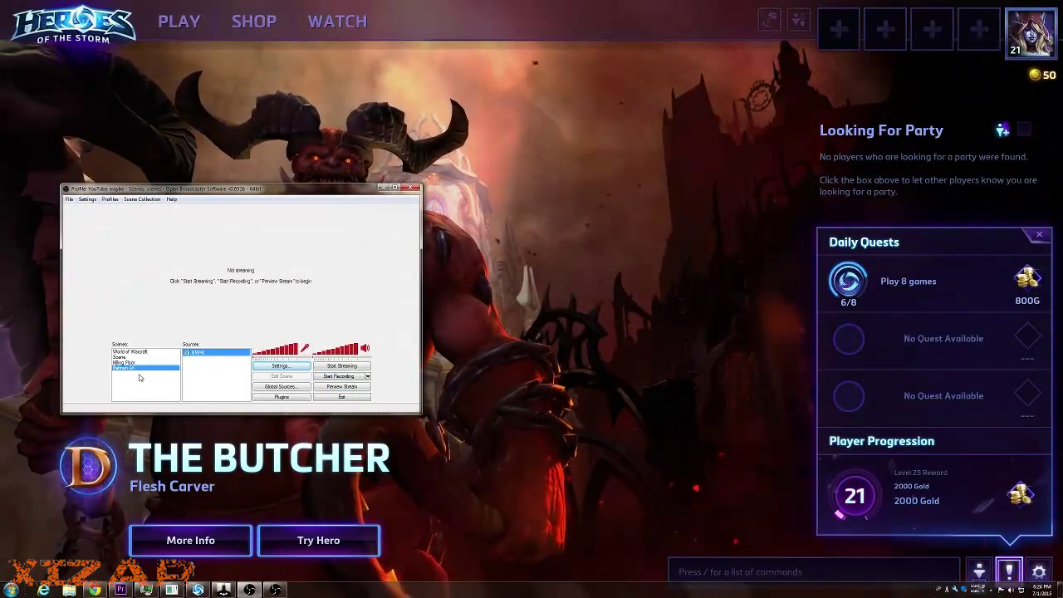
Open the BMAK Game Capture properties, cancel them unchanged, and start Preview Stream.
right_click(208, 365)
left_click(199, 352)
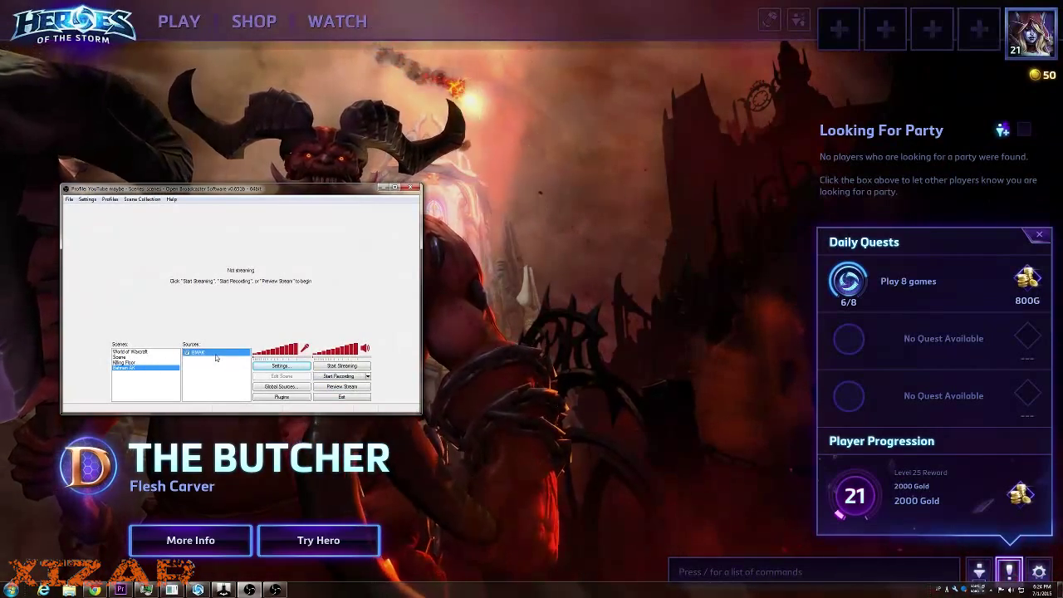
right_click(214, 354)
left_click(236, 412)
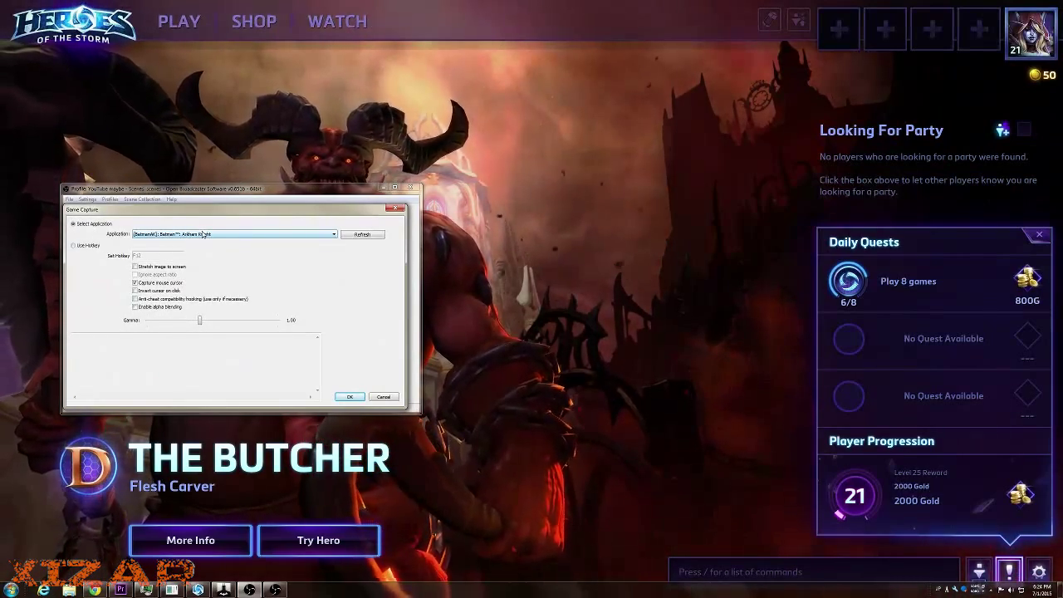
left_click(383, 397)
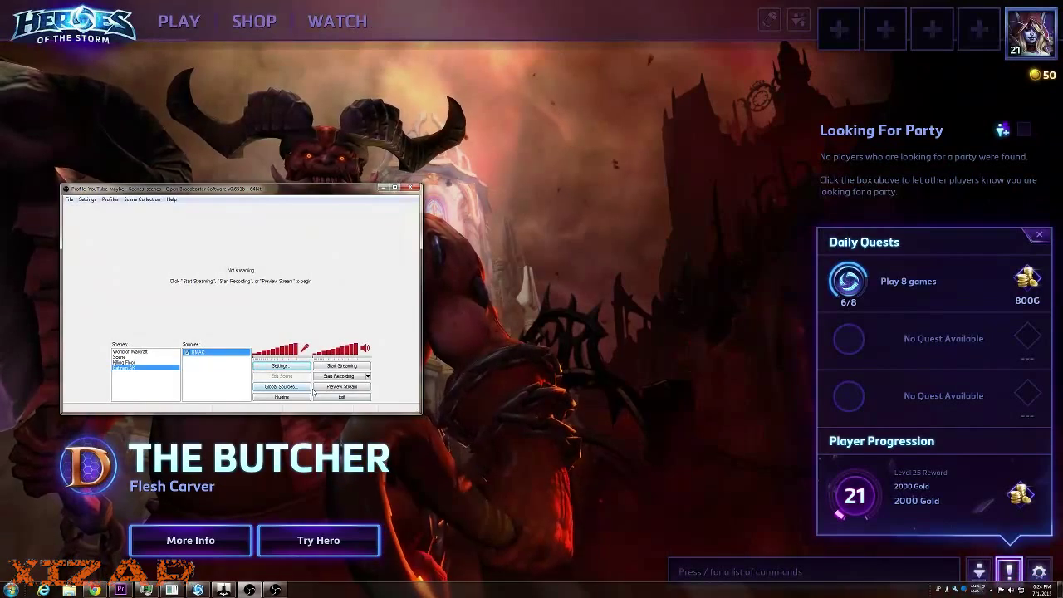
left_click(343, 386)
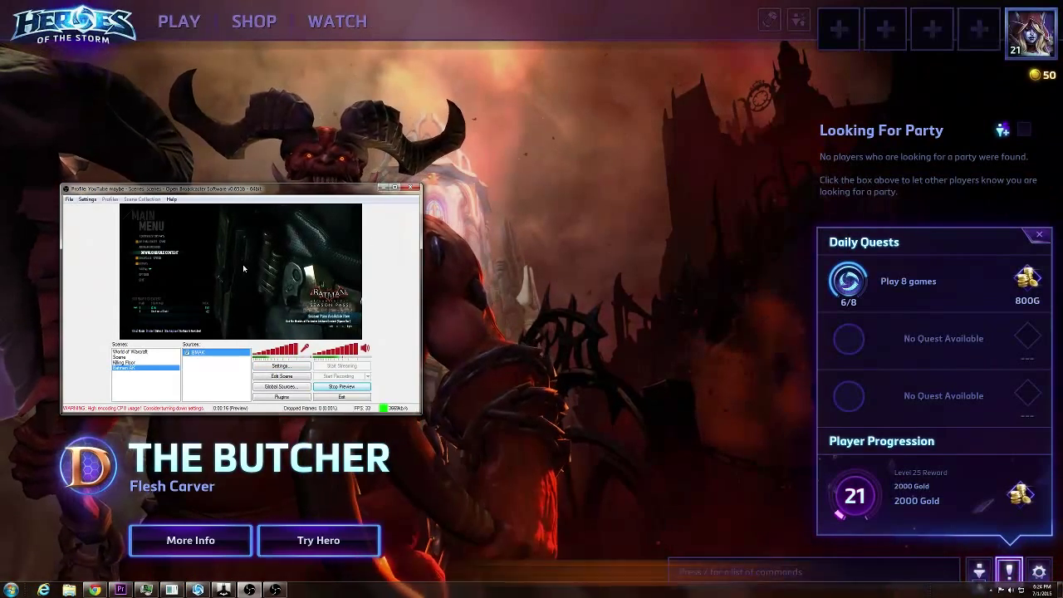
Reset the BMAK game source's size and position from its Position/Size menu.
right_click(238, 286)
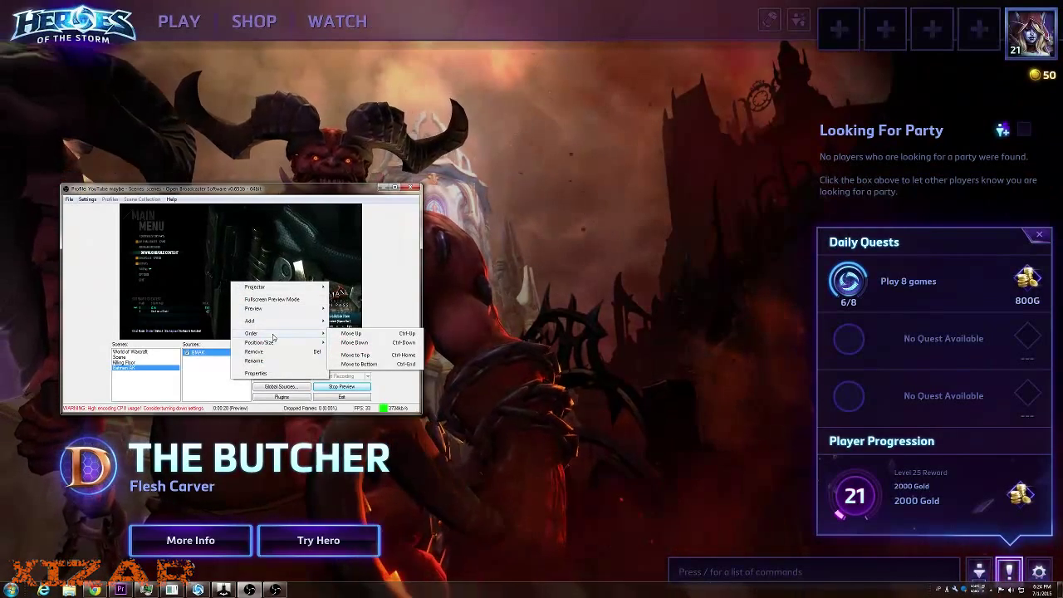
right_click(206, 246)
right_click(218, 357)
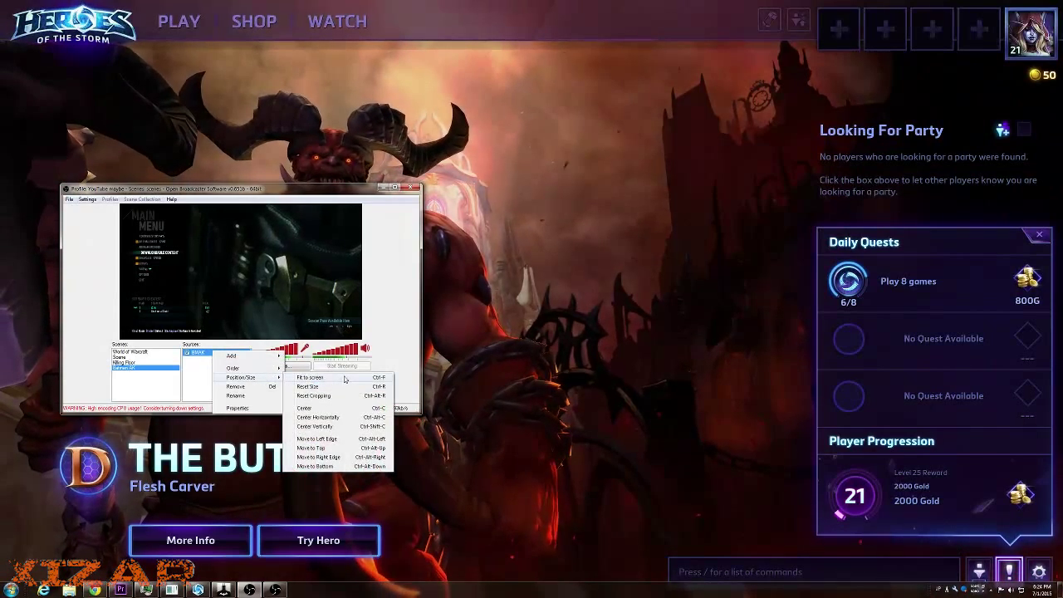
mouse_move(241, 377)
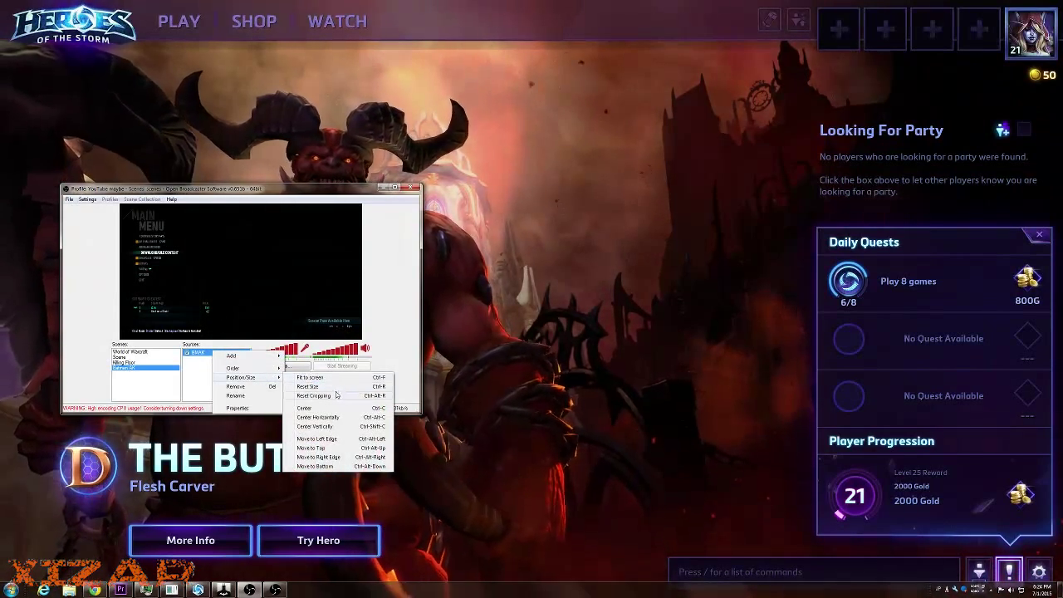
left_click(335, 397)
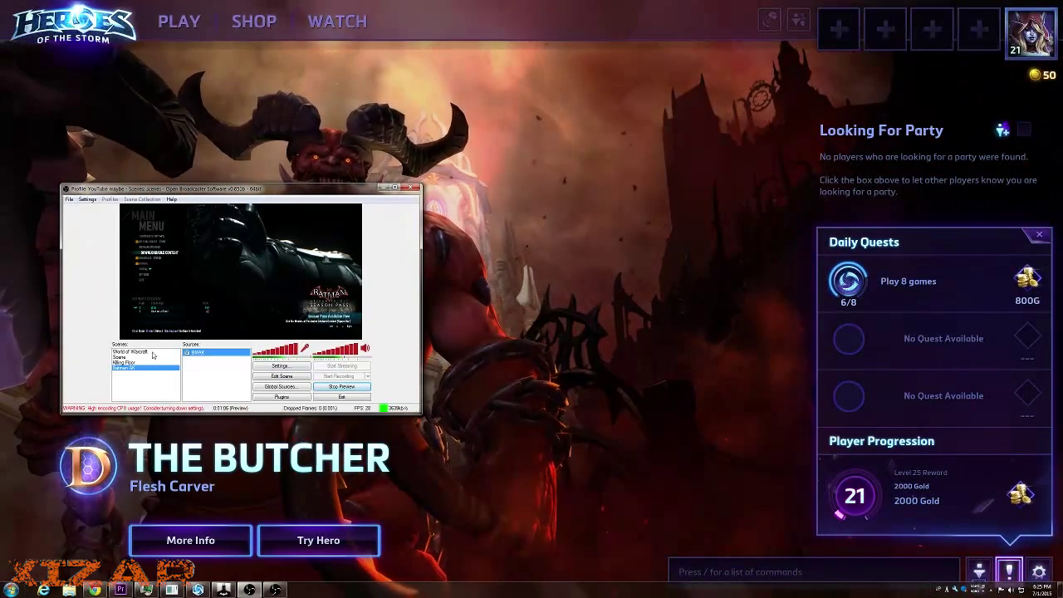
Switch to the Heroes of the Storm scene and drag the OBS window further right.
left_click(130, 351)
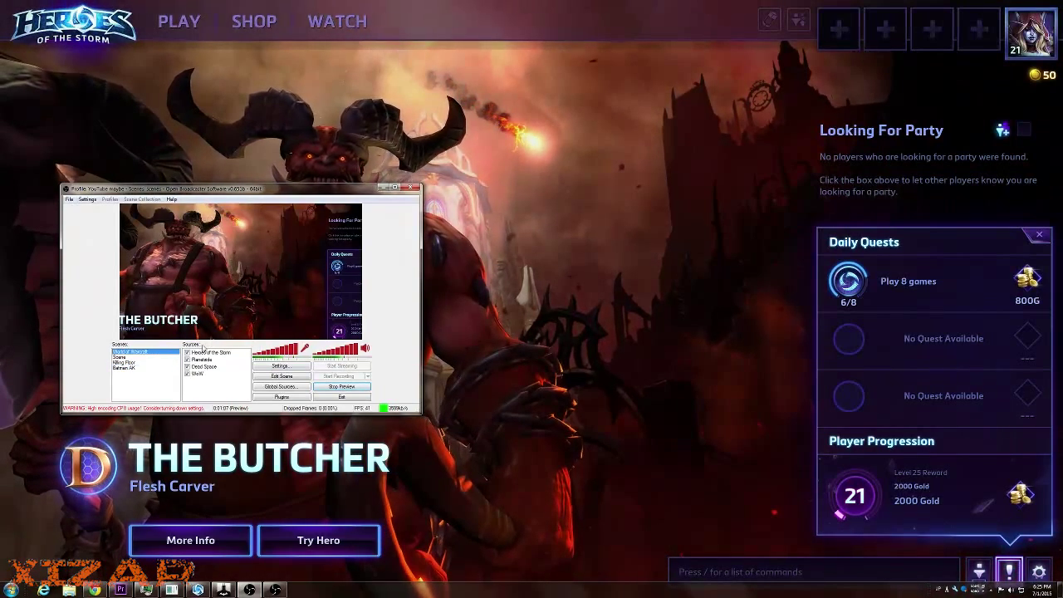
mouse_move(220, 189)
left_mouse_down()
mouse_move(458, 174)
mouse_move(301, 126)
left_mouse_up()
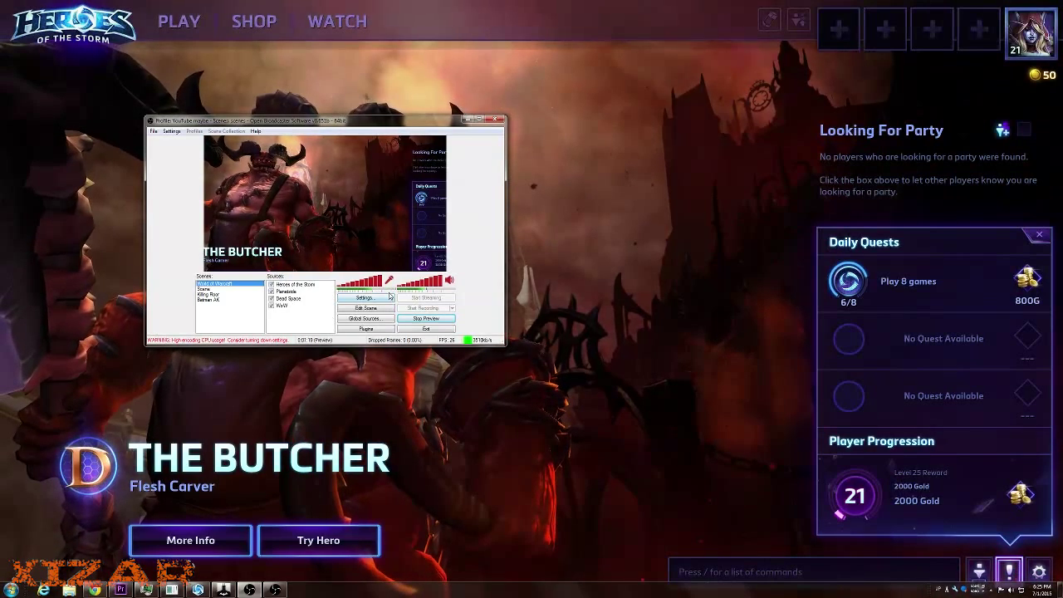
Look at the Video settings page and close the dialog again.
left_click(390, 296)
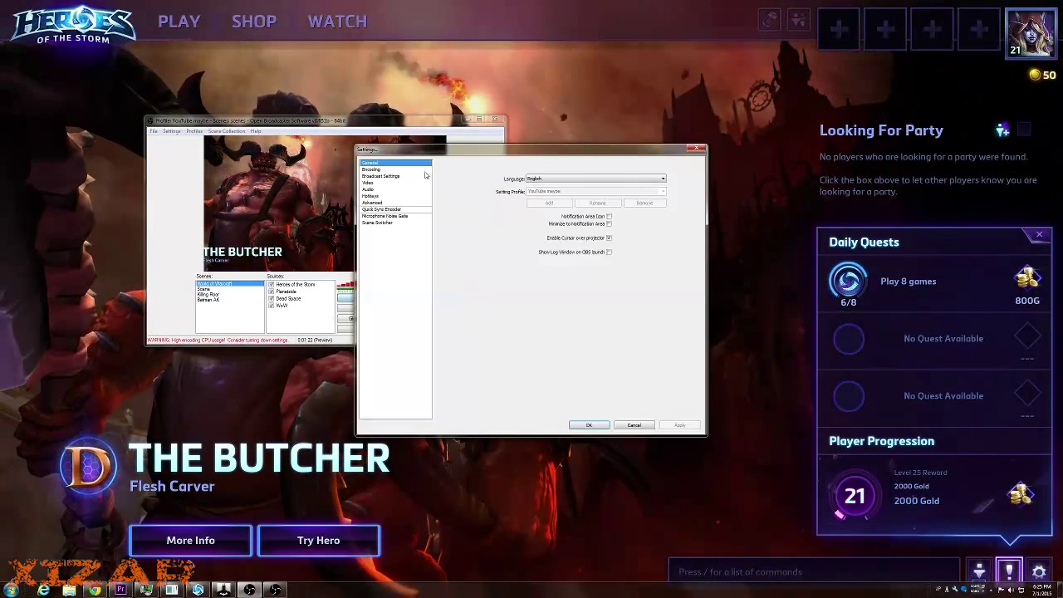
left_click(368, 183)
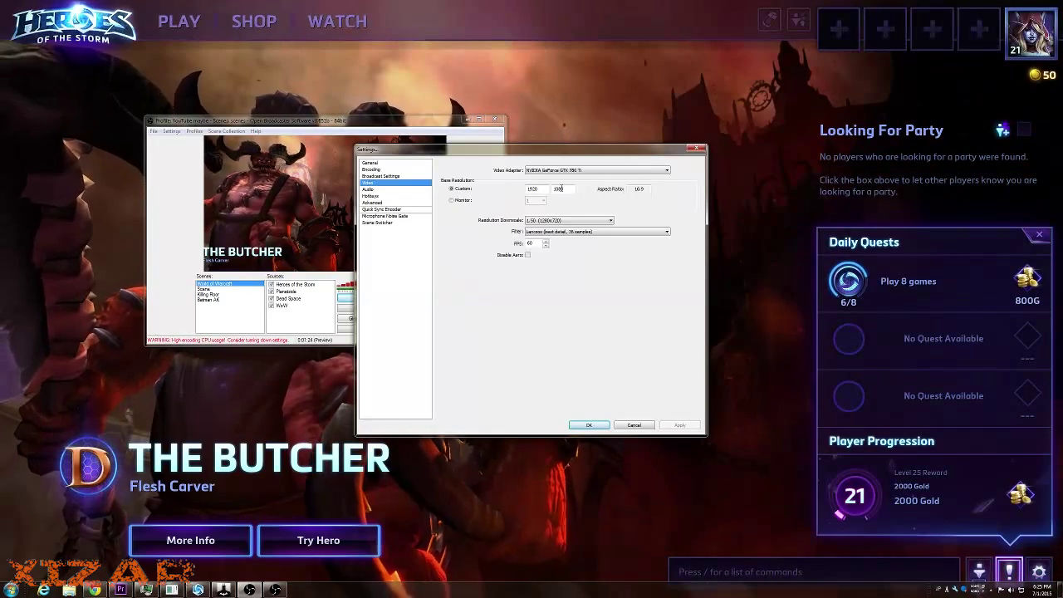
left_click(589, 426)
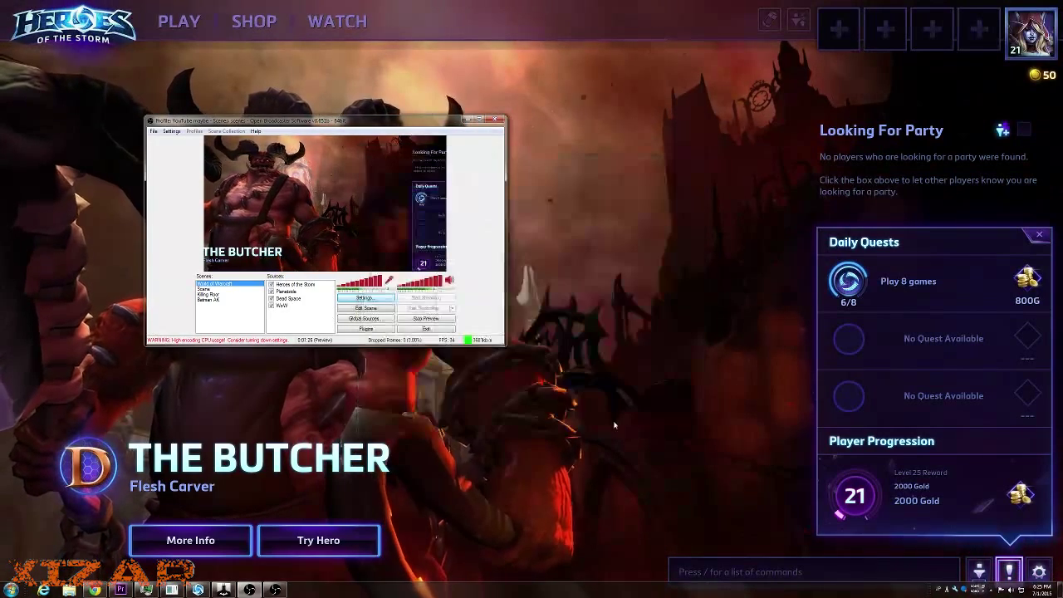
Set the base resolution to follow monitor 1 at 2560×1440 and save.
left_click(365, 297)
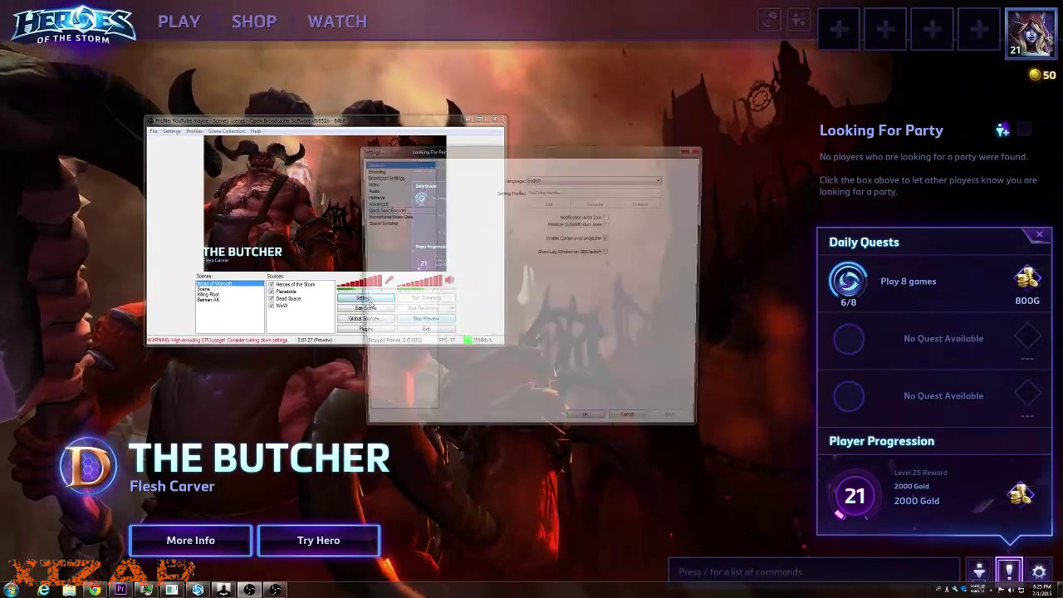
left_click(378, 182)
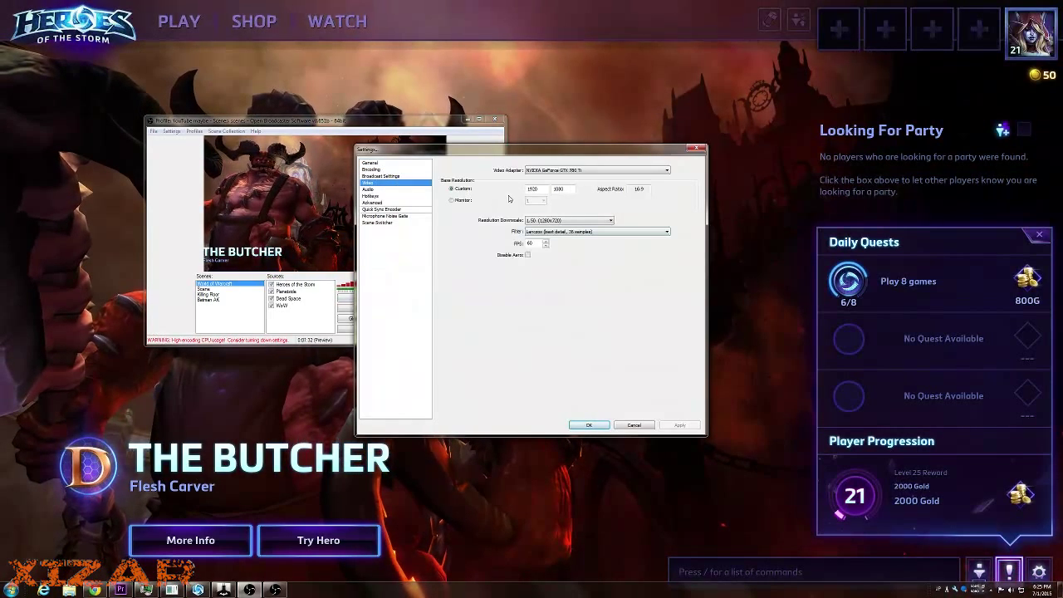
left_click(451, 200)
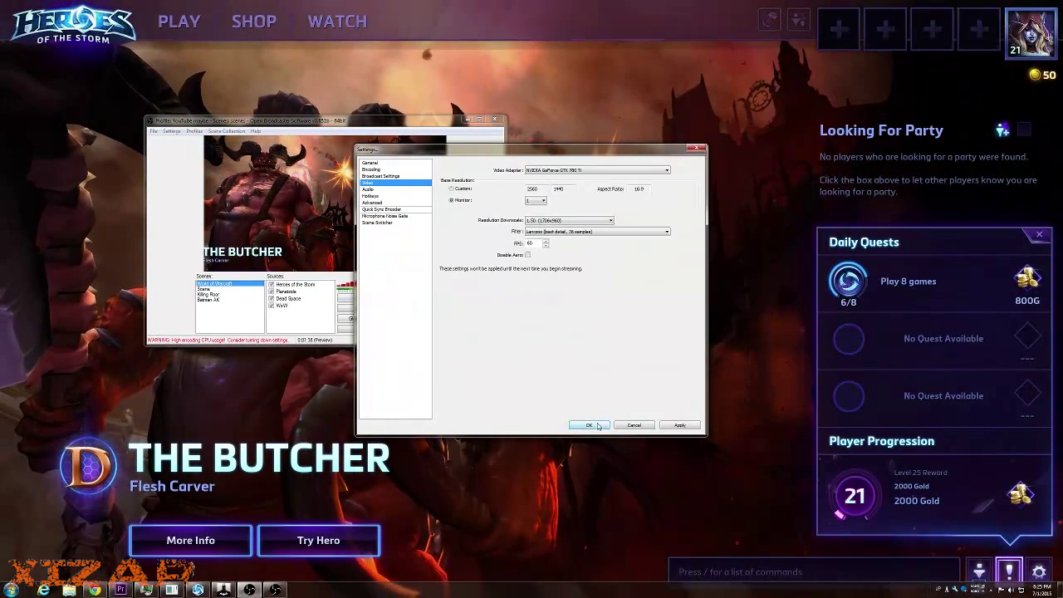
left_click(535, 201)
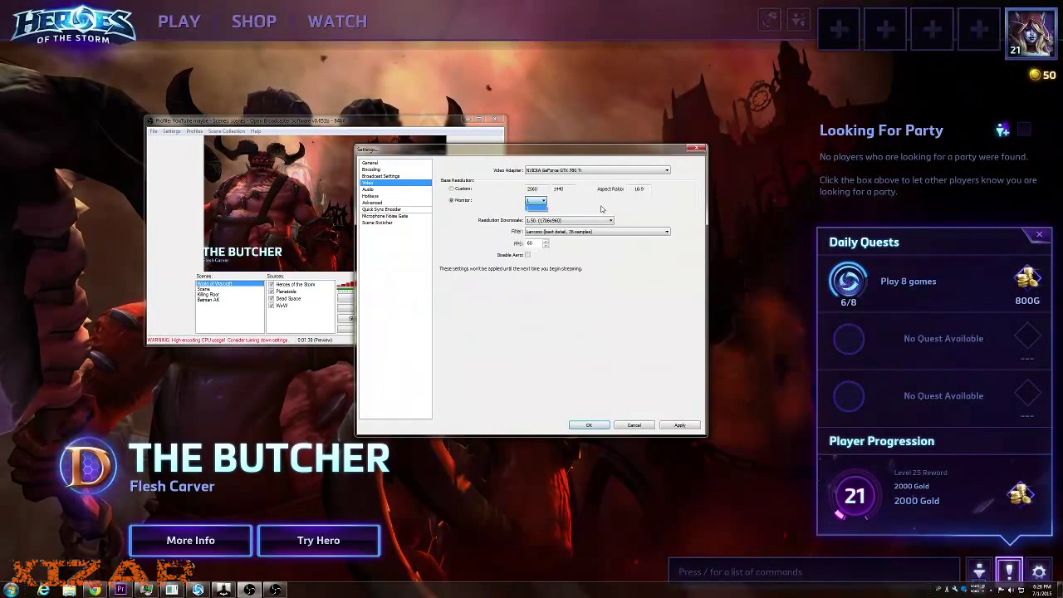
left_click(536, 206)
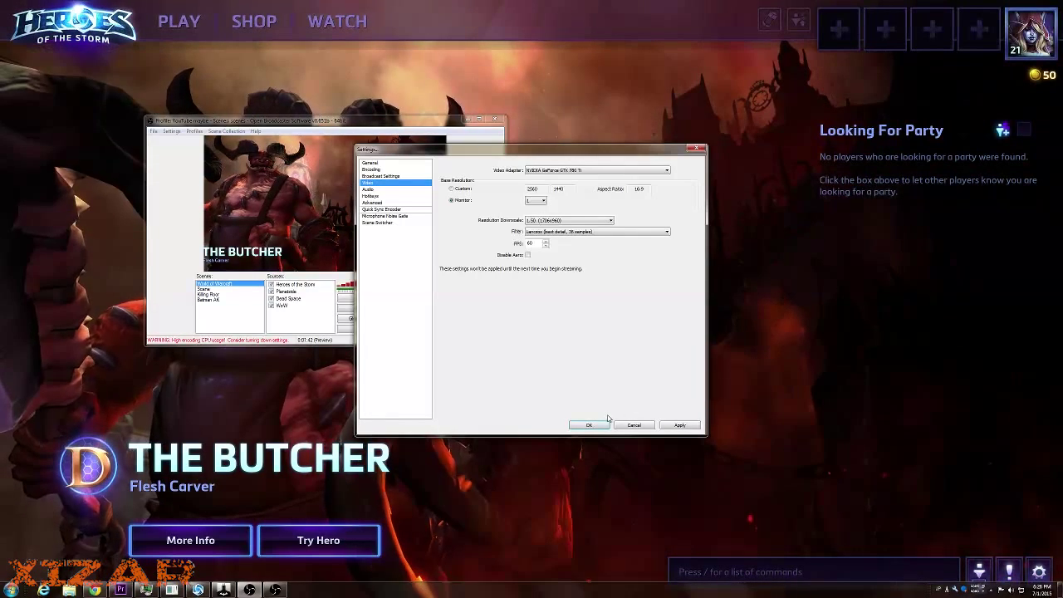
left_click(588, 426)
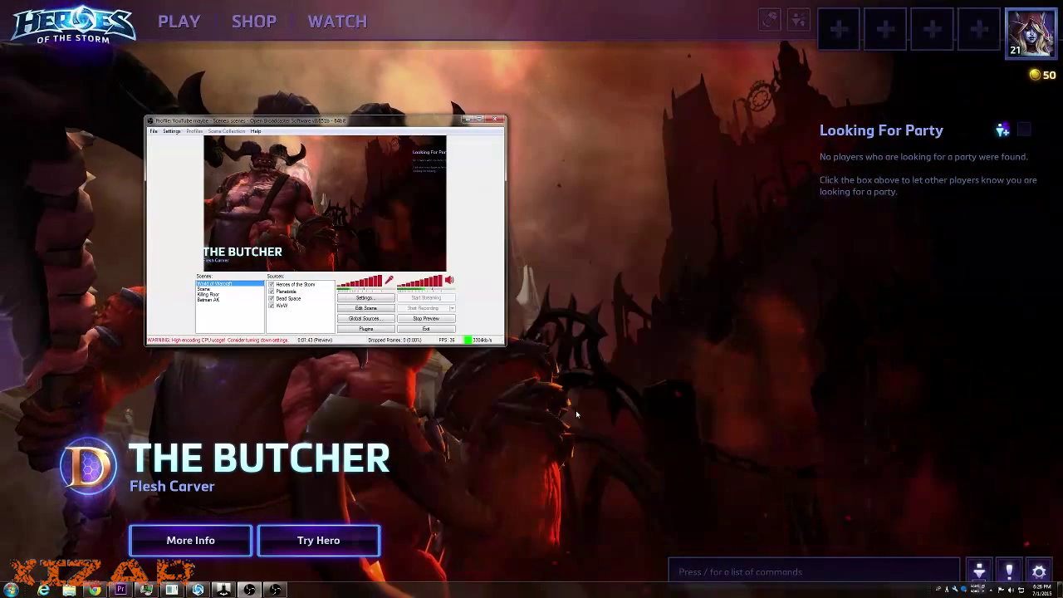
Stop and restart the preview, then bring up the Heroes of the Storm source's options.
left_click(425, 319)
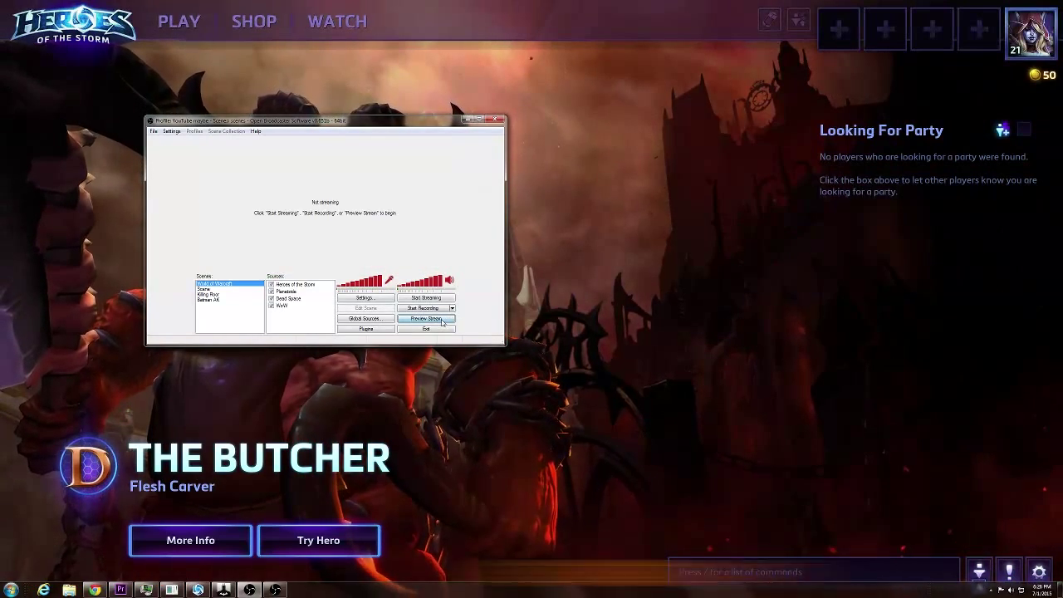
left_click(427, 319)
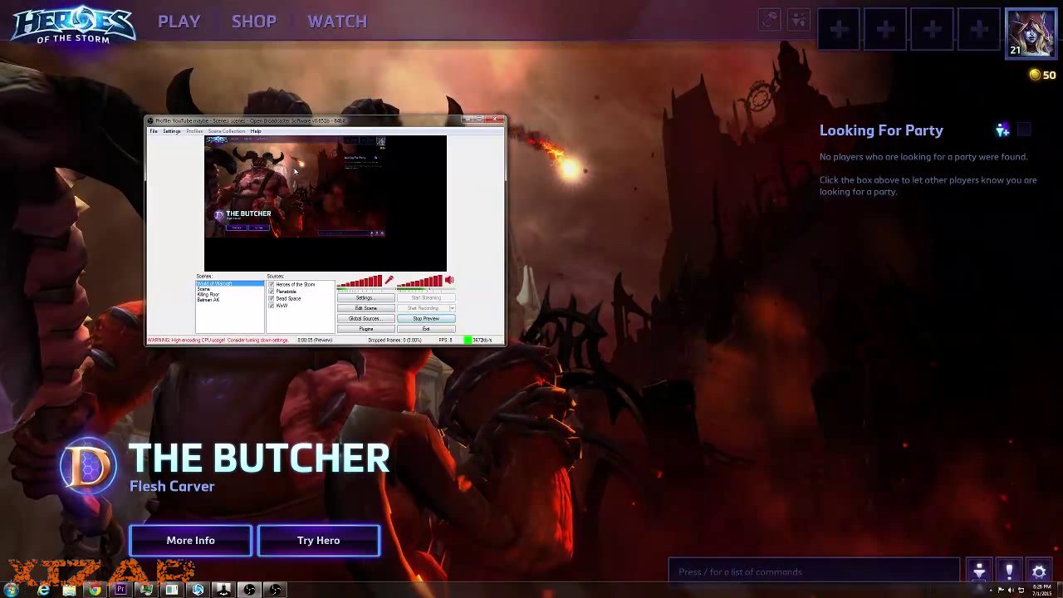
right_click(295, 170)
mouse_move(435, 253)
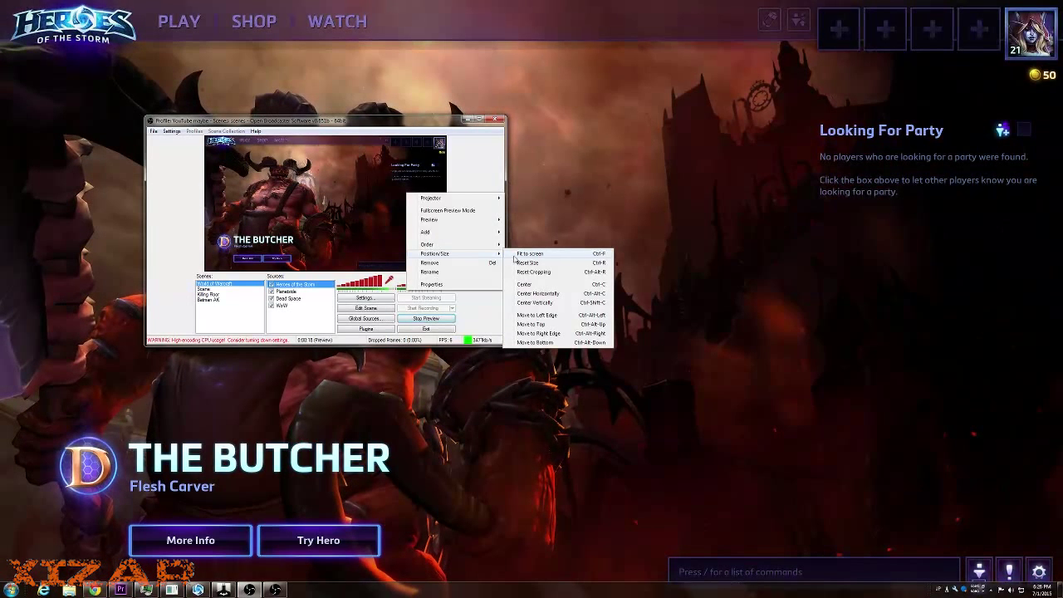
left_click(528, 253)
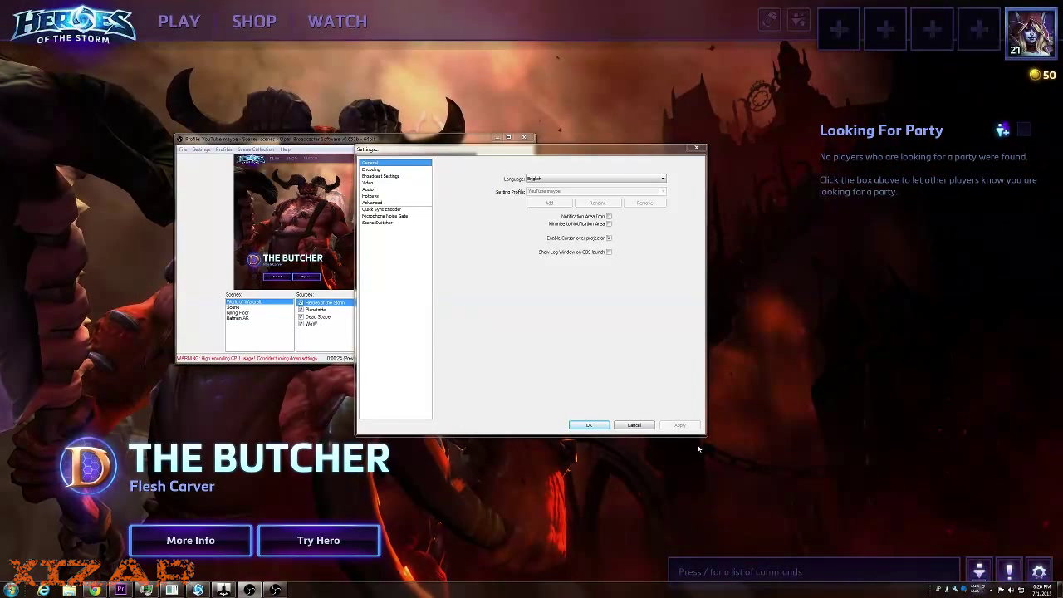
left_click(637, 426)
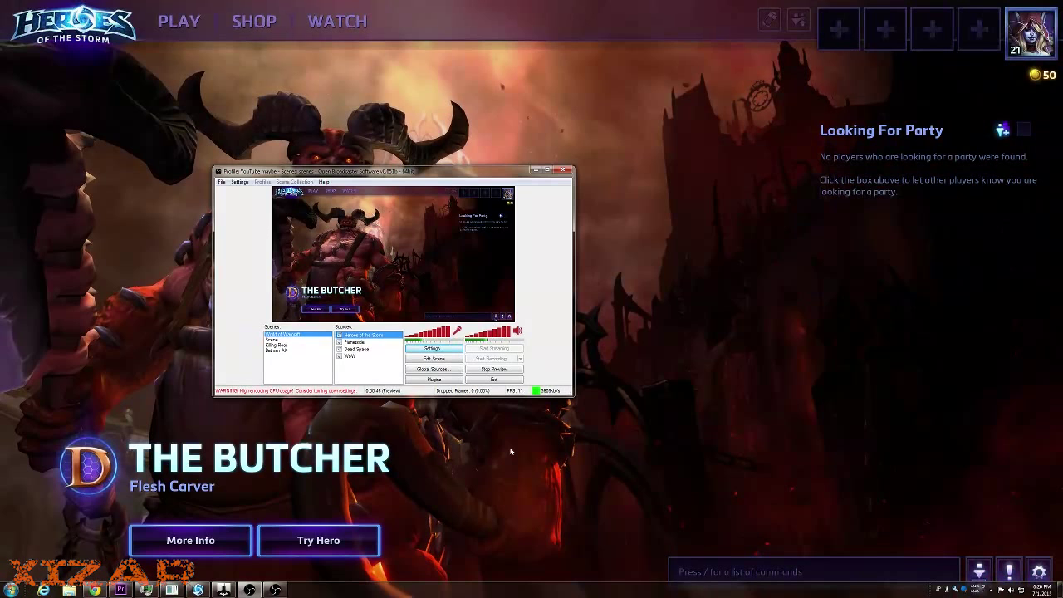
Exit the game, restore and spread both OBS windows apart, and close Task Manager.
key("Escape")
key("alt+Tab")
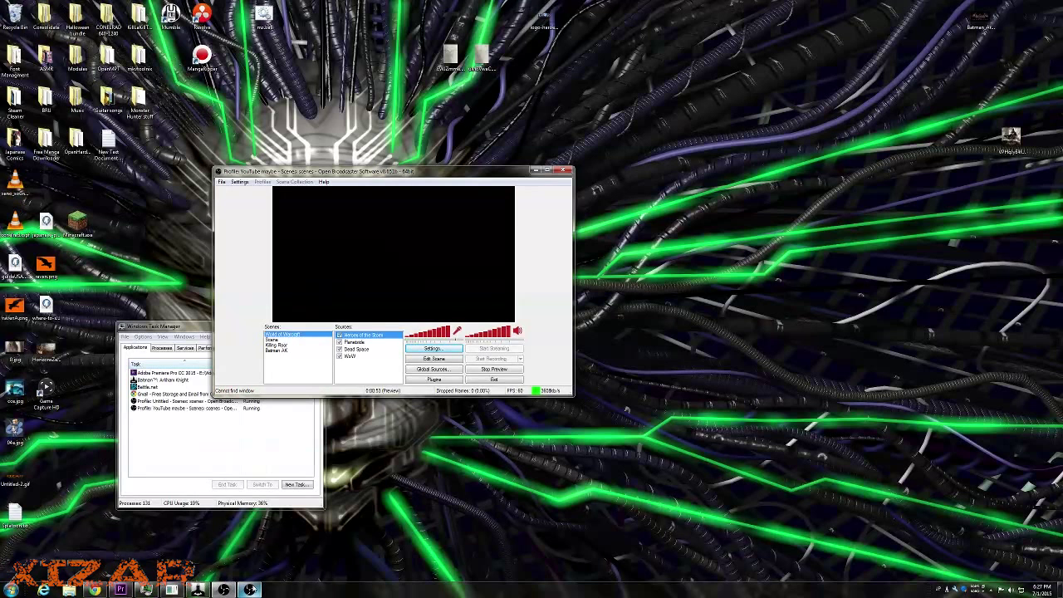
left_click(250, 589)
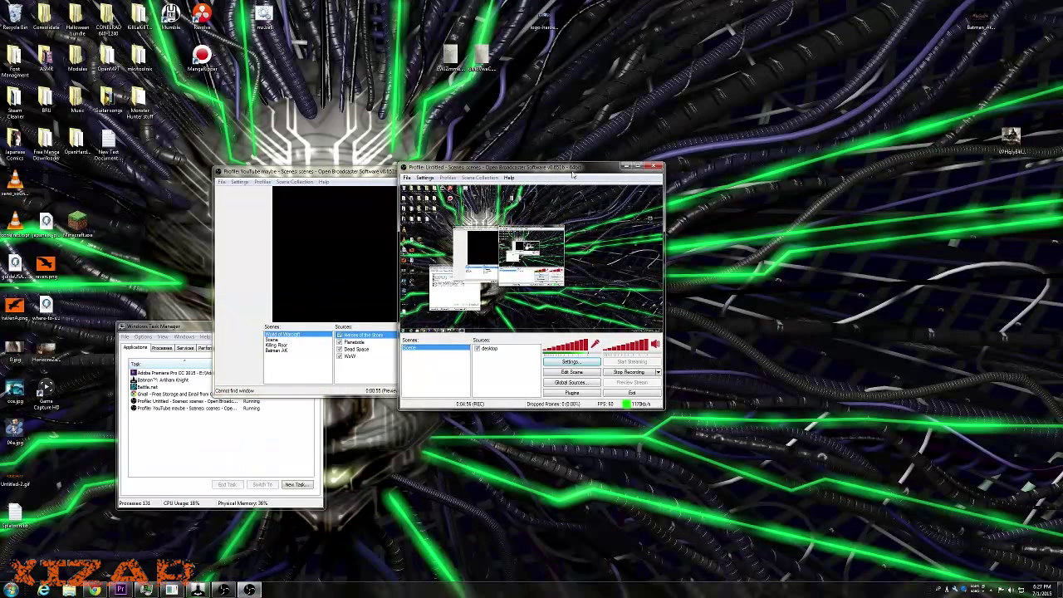
left_click_drag(575, 169, 781, 228)
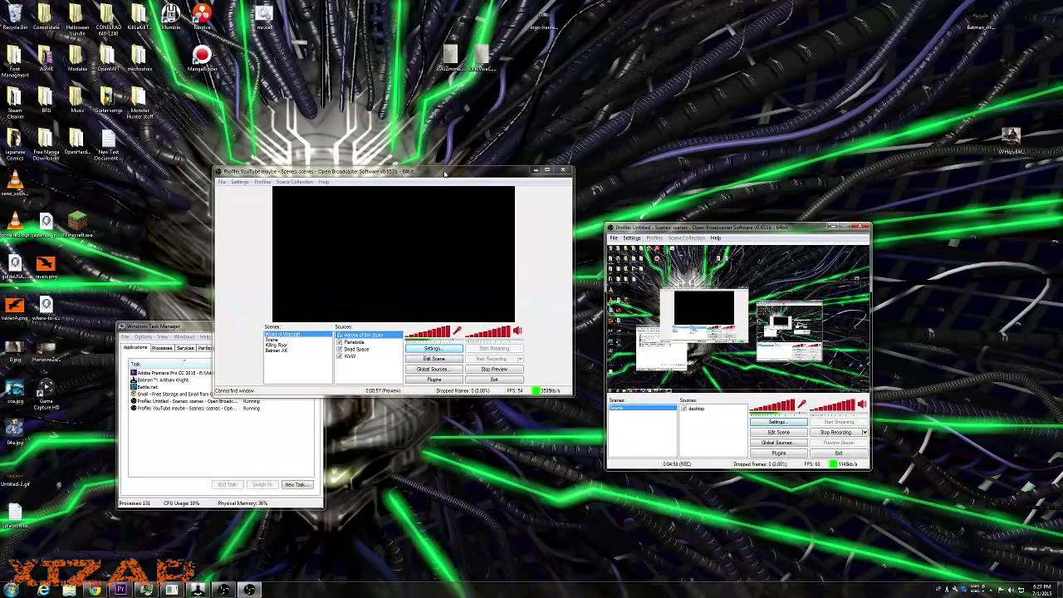
left_click_drag(391, 171, 245, 101)
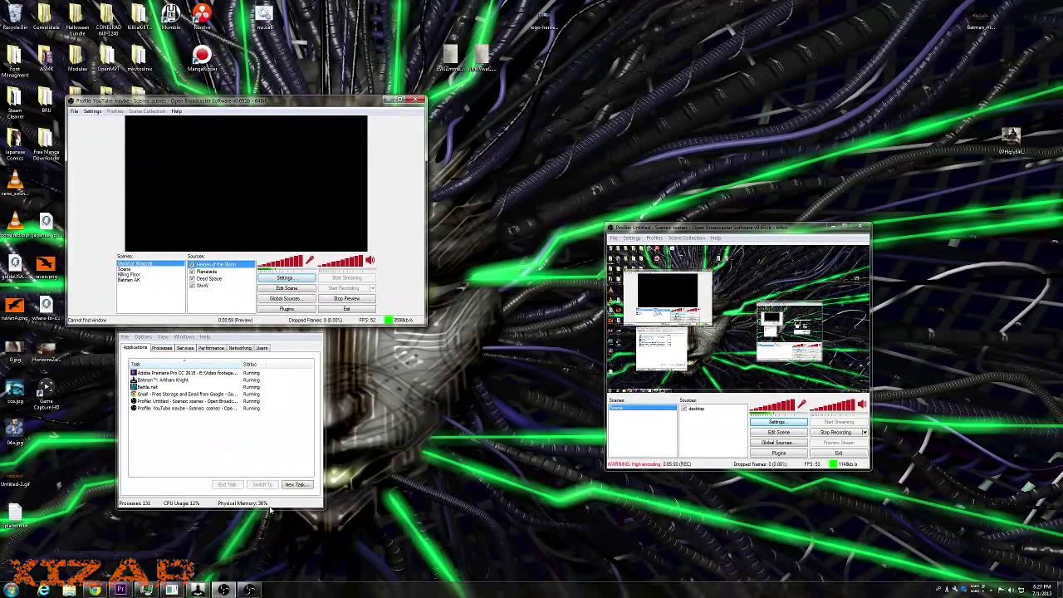
left_click(284, 328)
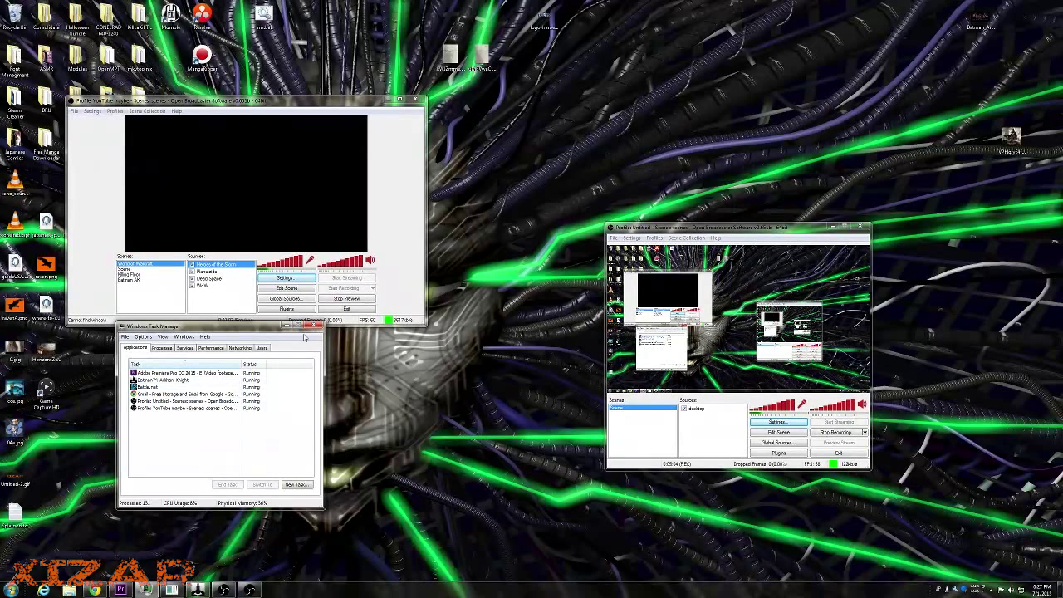
left_click(317, 327)
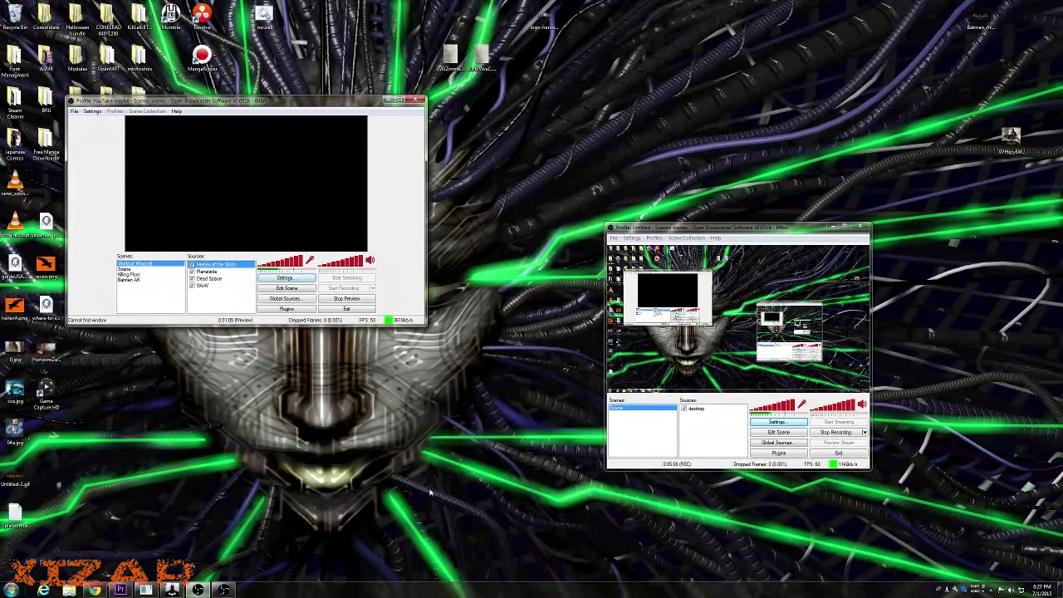